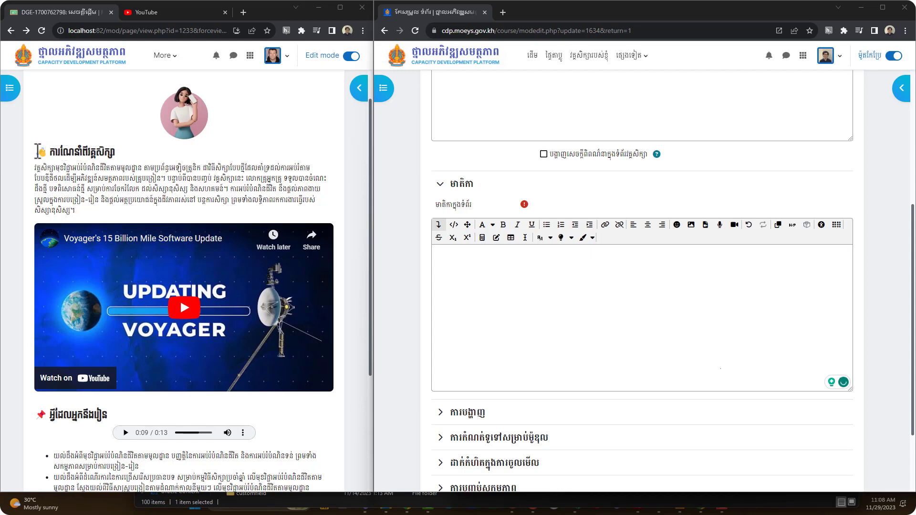
# Examine the sample course page's introduction, video, learning outcomes and resource links, including opening the second lesson link's download
pyautogui.moveTo(37, 150); pyautogui.dragTo(51, 153)
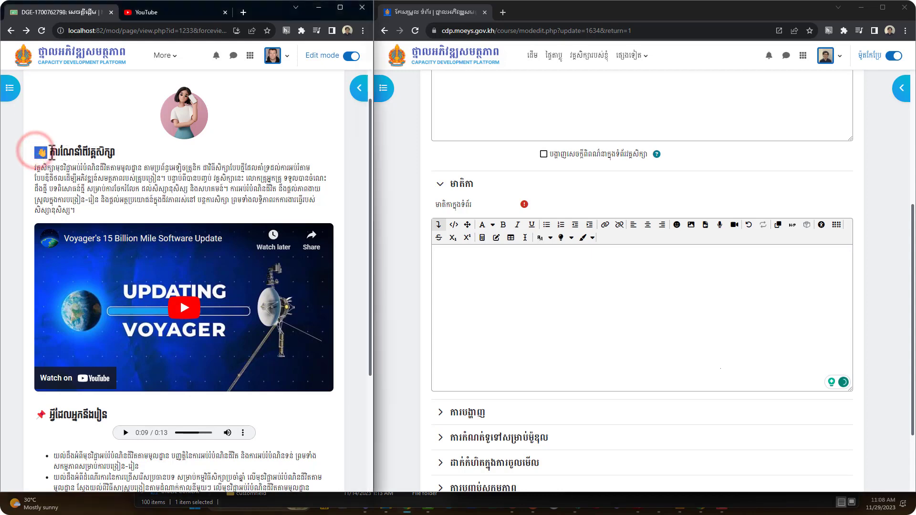
pyautogui.click(48, 153)
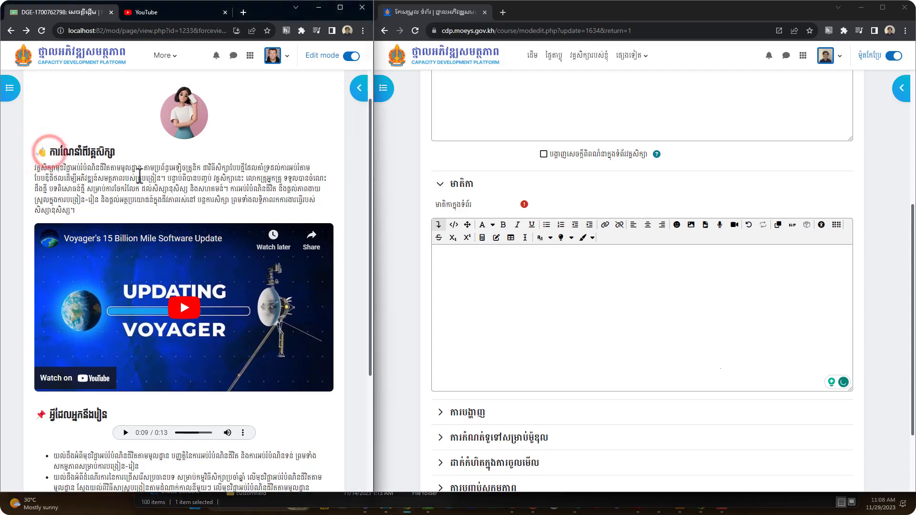
pyautogui.scroll(-1, 175, 176)
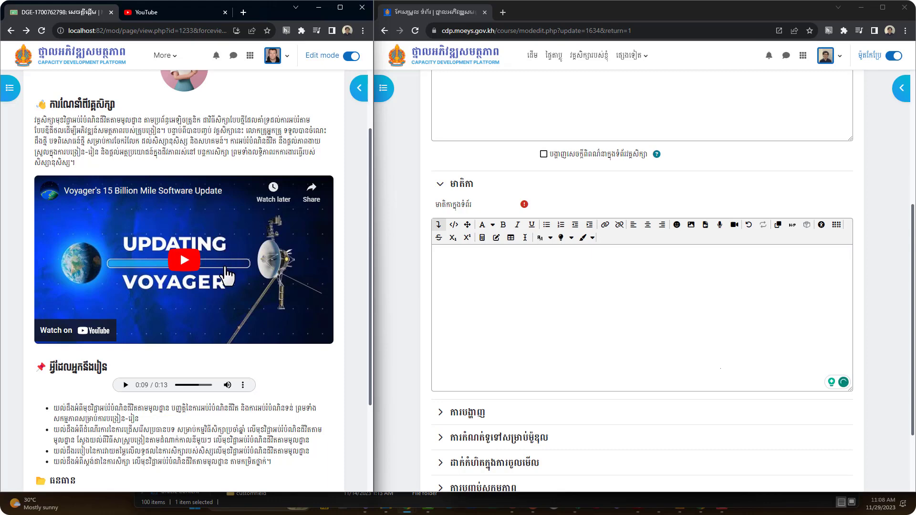
pyautogui.scroll(-3, 228, 273)
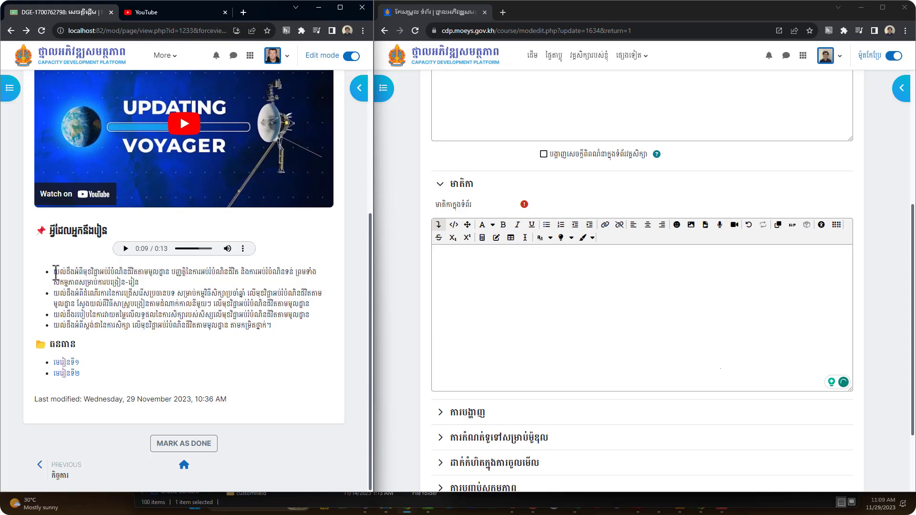
pyautogui.moveTo(54, 273); pyautogui.dragTo(218, 313)
pyautogui.click(218, 313)
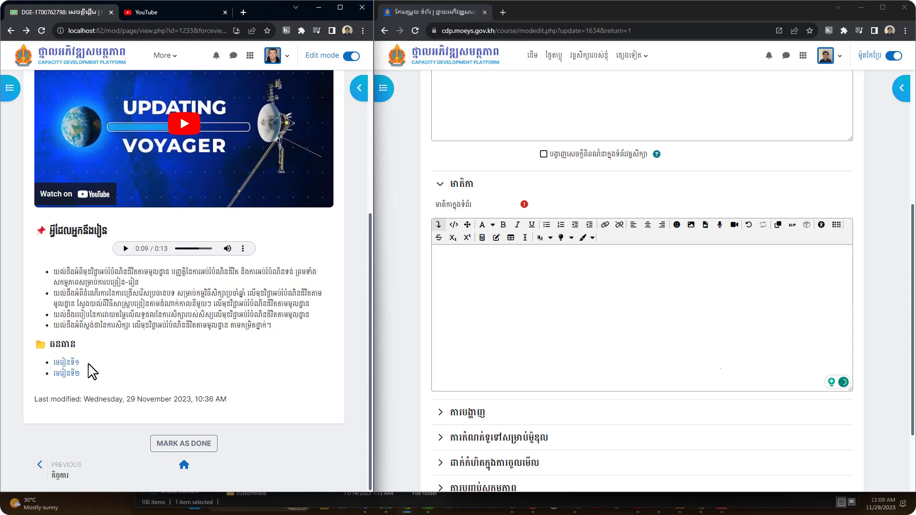
pyautogui.click(66, 374)
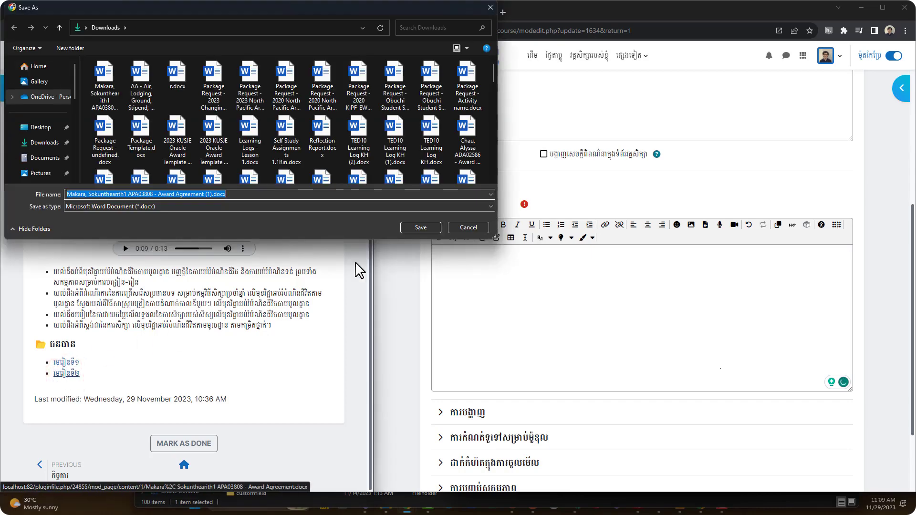
pyautogui.click(458, 231)
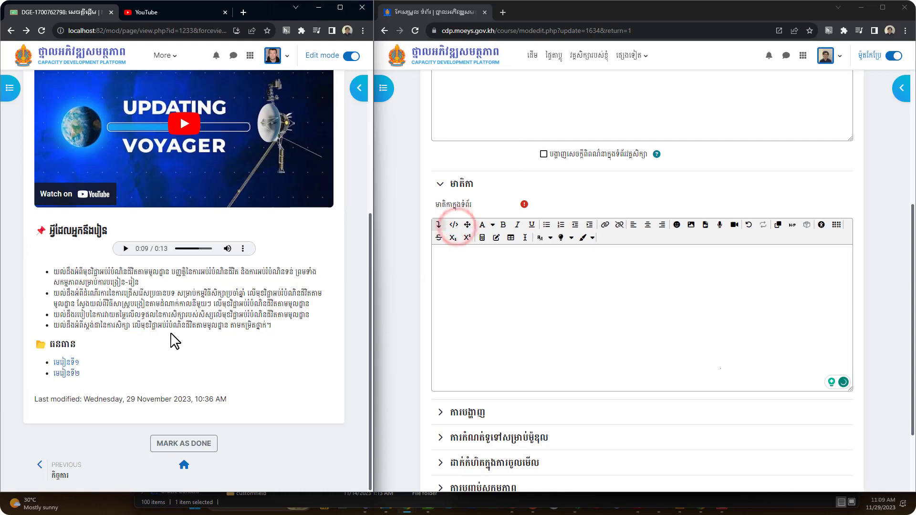
pyautogui.scroll(2, 173, 336)
pyautogui.scroll(3, 173, 337)
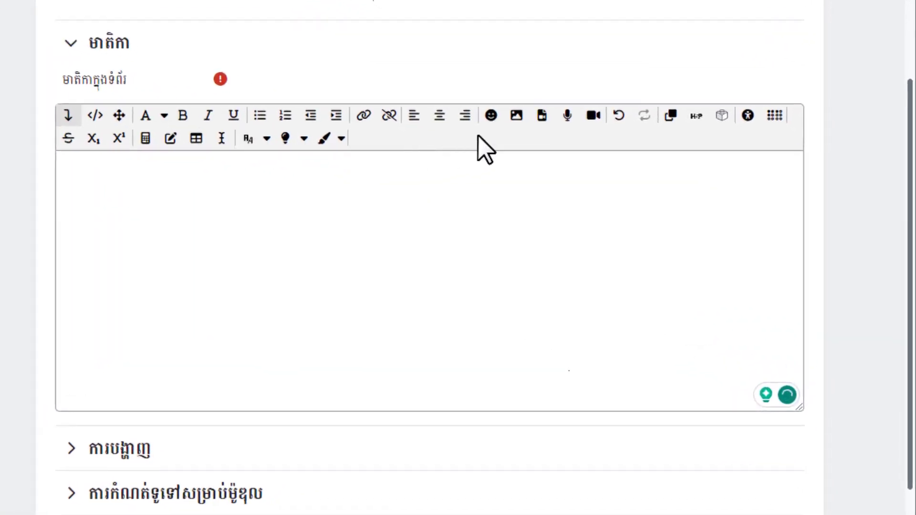
# Upload 3d-casual-life-woman-holding-phone-with-white-screen.png as an image for the page content and mark it as decorative
pyautogui.click(515, 117)
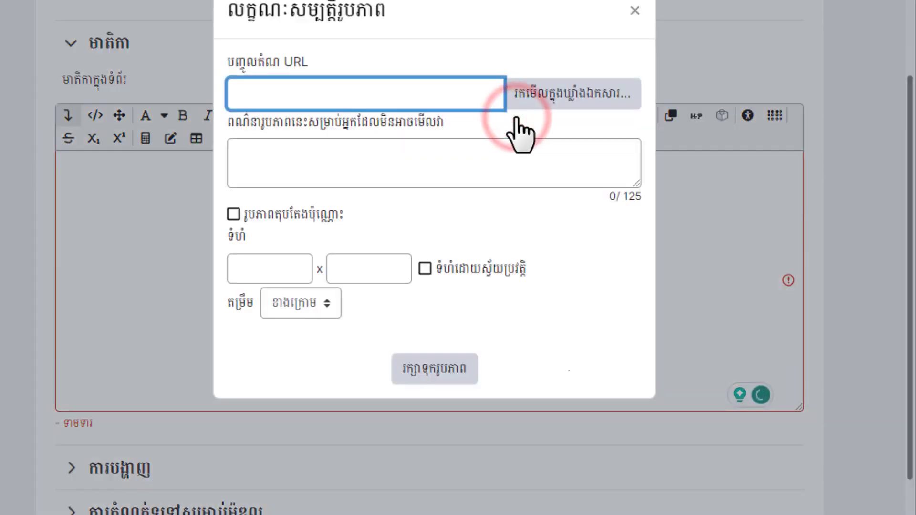
pyautogui.click(556, 93)
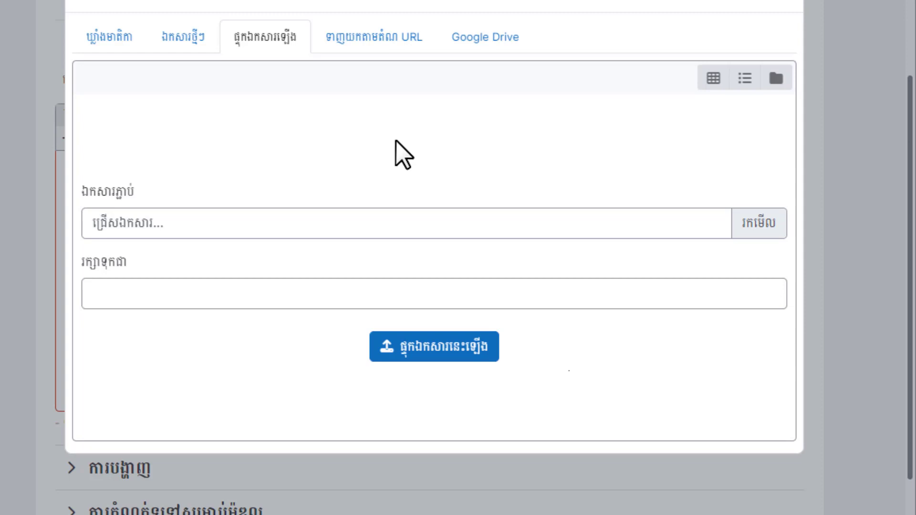
pyautogui.click(257, 42)
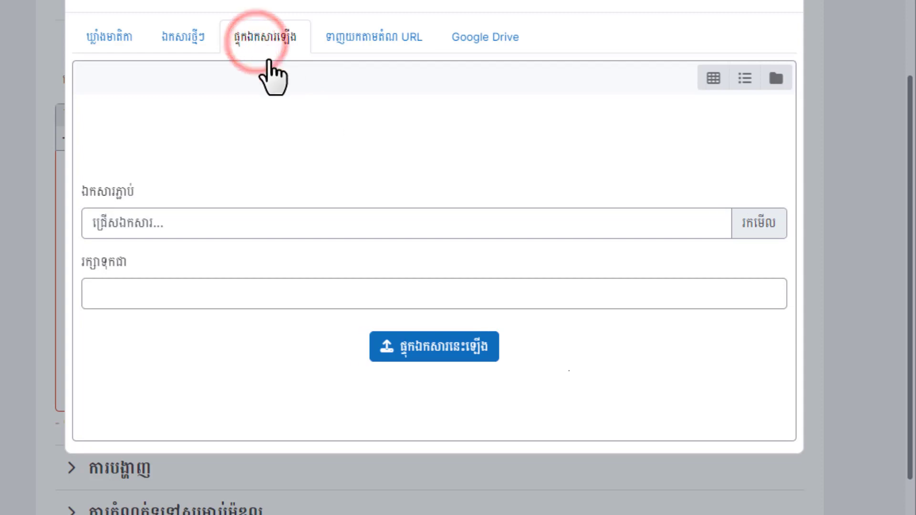
pyautogui.click(434, 225)
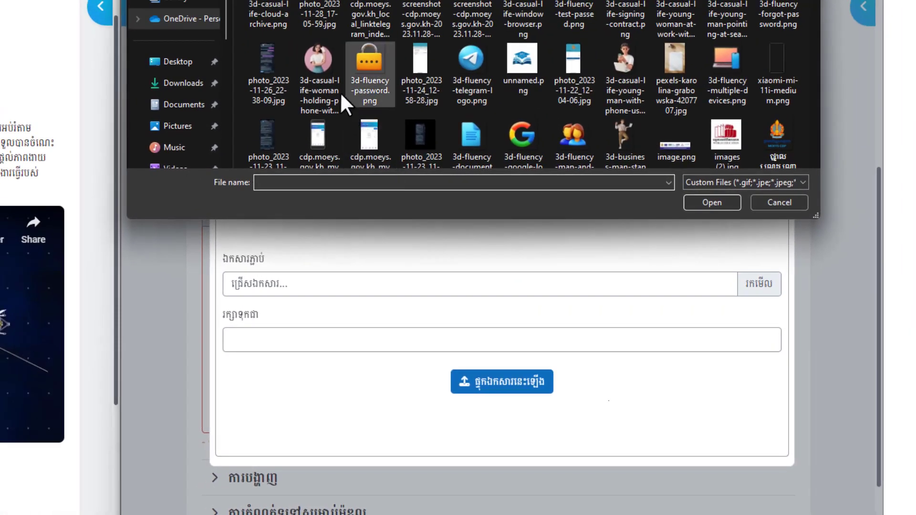
pyautogui.click(312, 61)
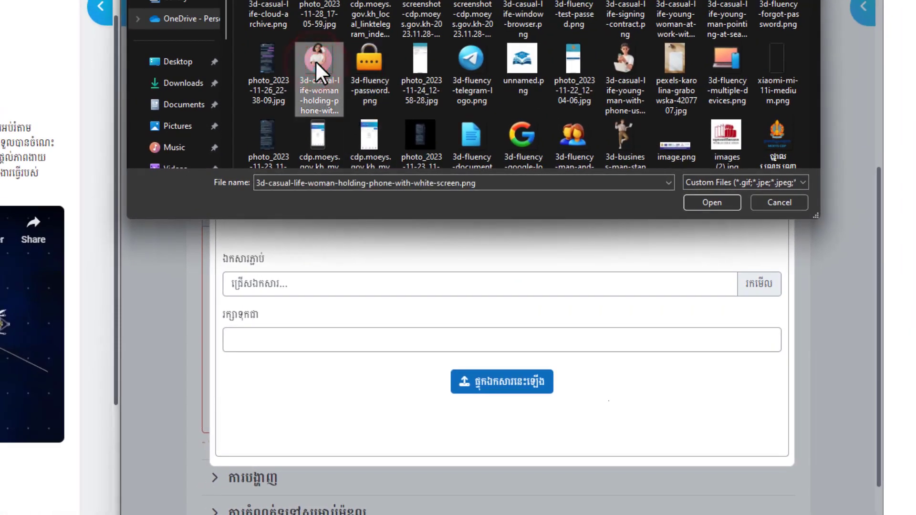
pyautogui.click(702, 201)
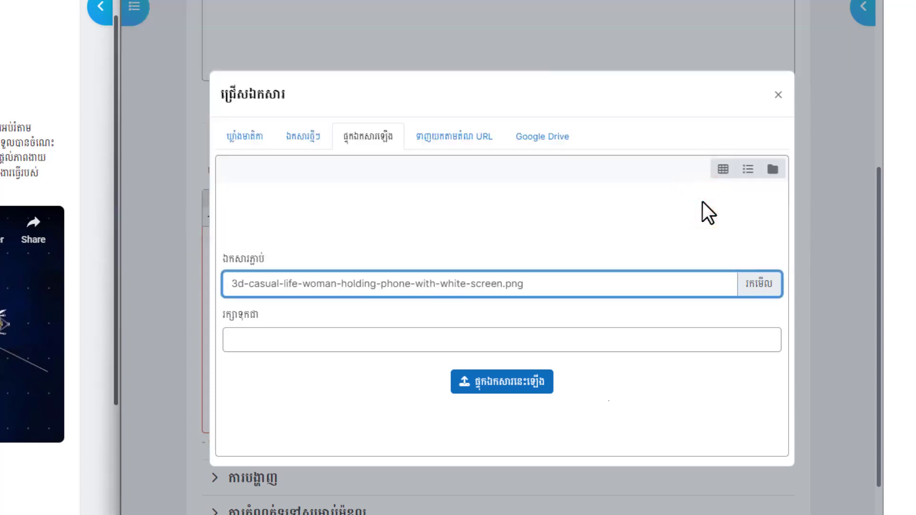
pyautogui.click(483, 386)
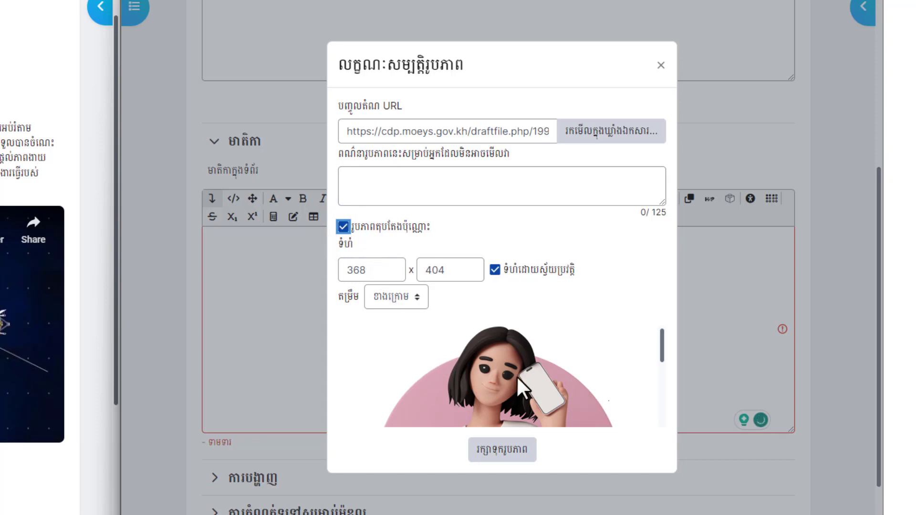
# Set the uploaded image's width to 300, letting automatic sizing adjust its height
pyautogui.scroll(-5, 517, 377)
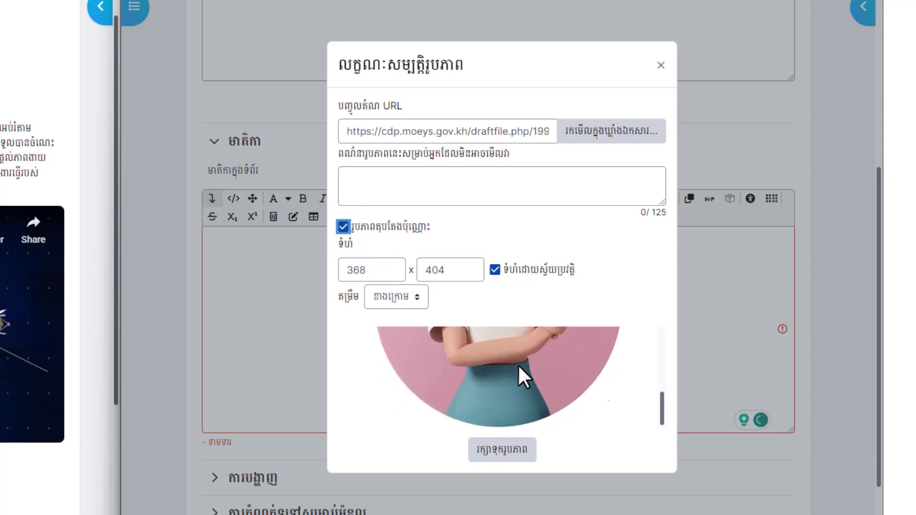
pyautogui.scroll(5, 518, 367)
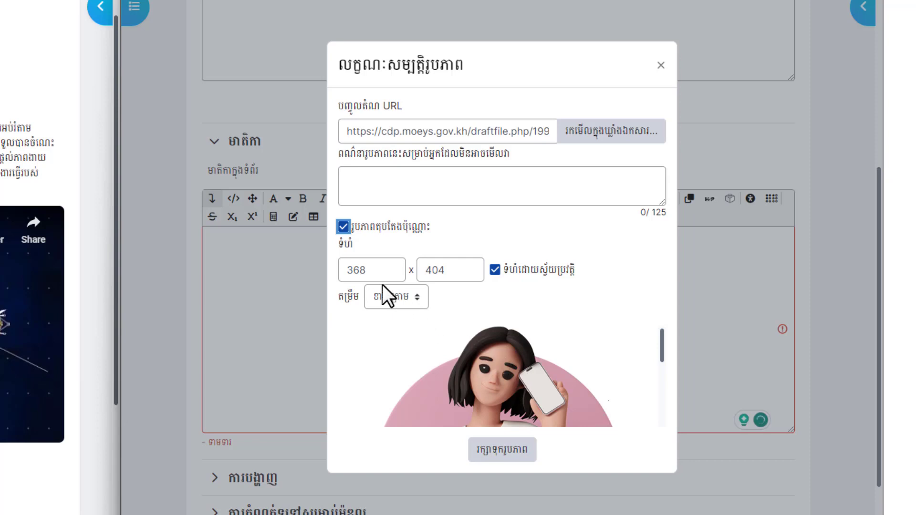
pyautogui.click(370, 270)
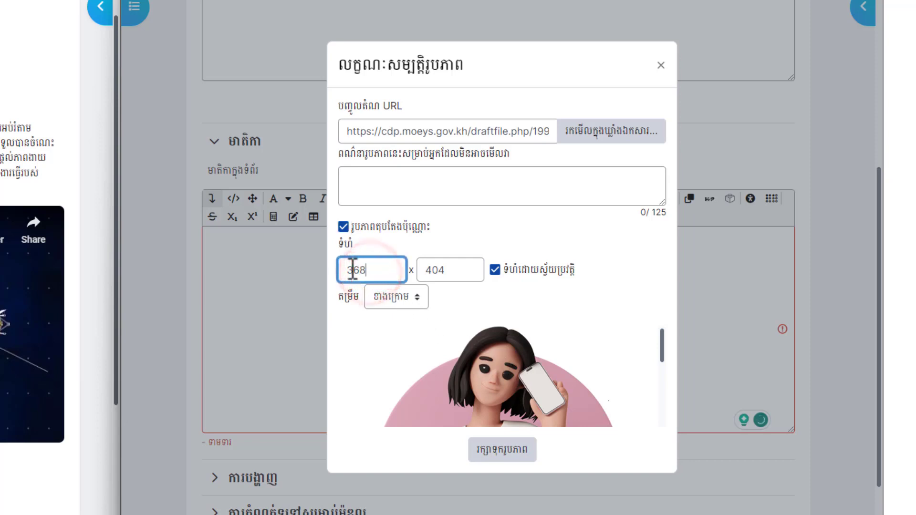
pyautogui.moveTo(353, 270); pyautogui.dragTo(380, 270)
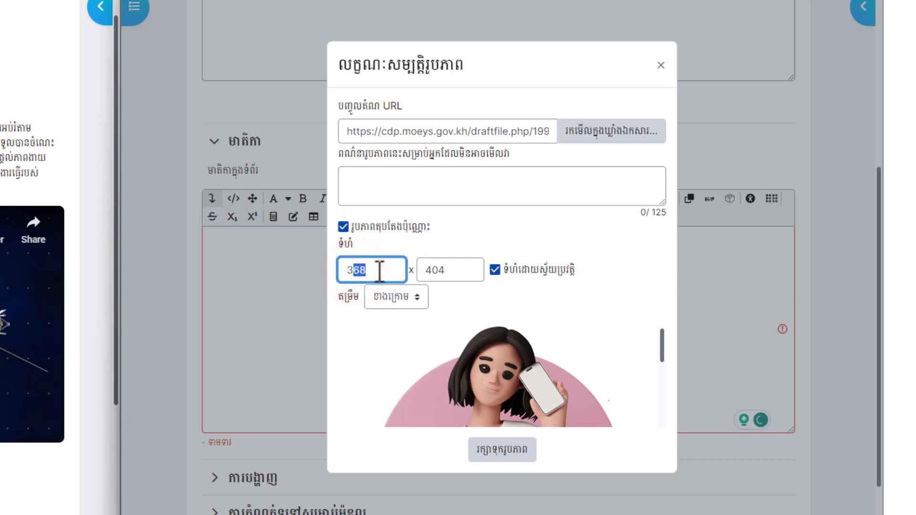
pyautogui.write('00')
pyautogui.press('BackSpace')
pyautogui.press('BackSpace')
pyautogui.write('0')
pyautogui.click(449, 273)
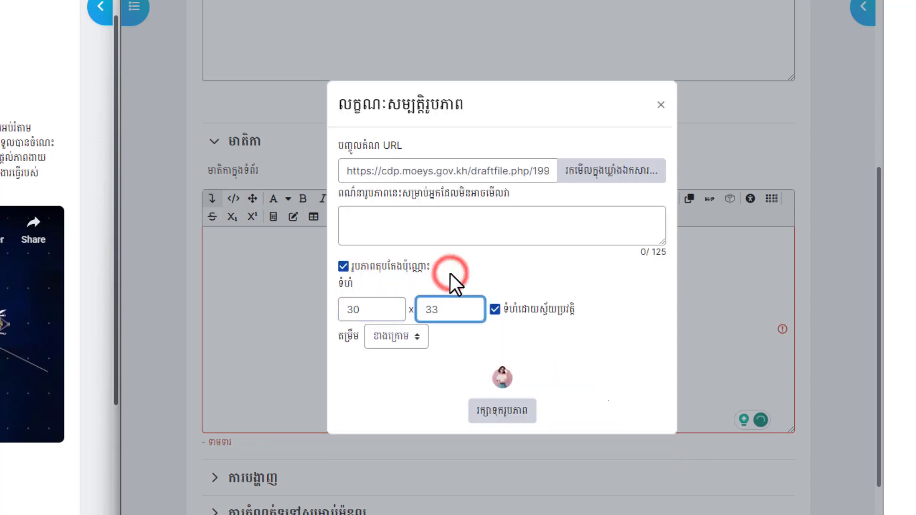
pyautogui.click(365, 310)
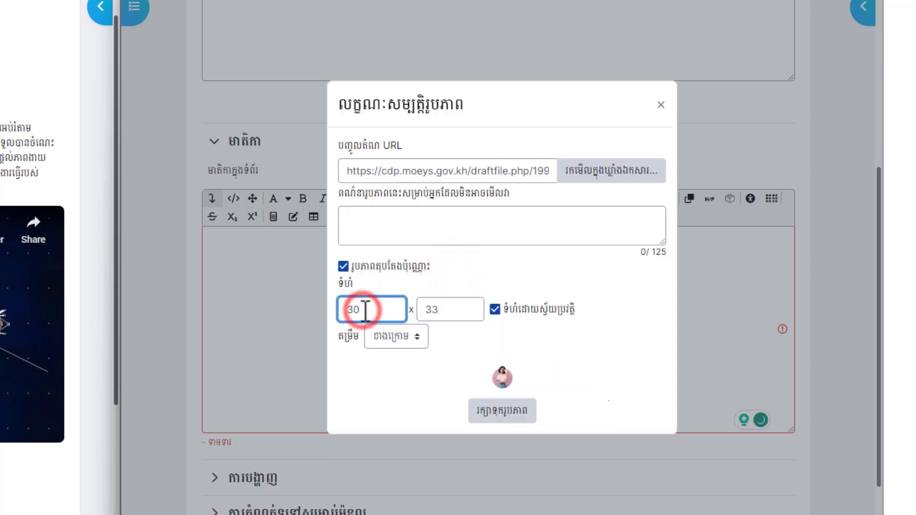
pyautogui.write('0')
pyautogui.click(435, 312)
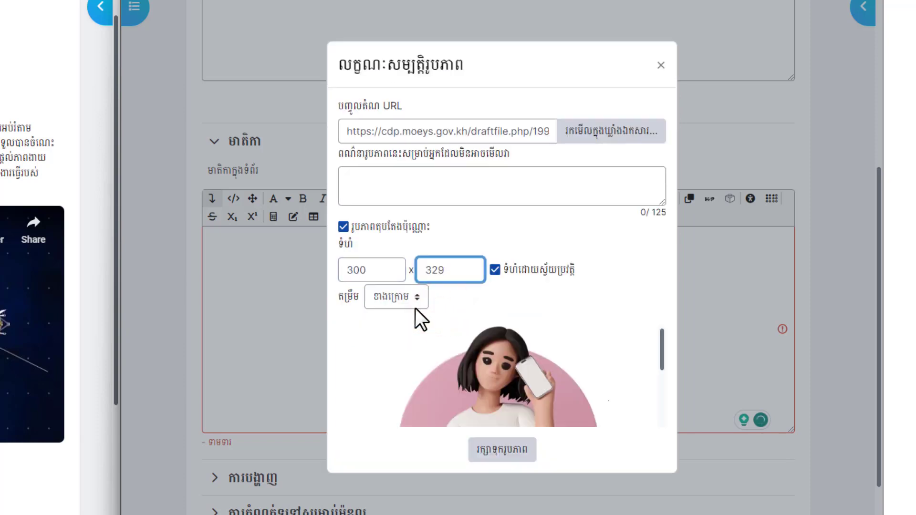
# Set the image's alignment to កណ្តាល (middle) and insert it into the page content
pyautogui.click(388, 298)
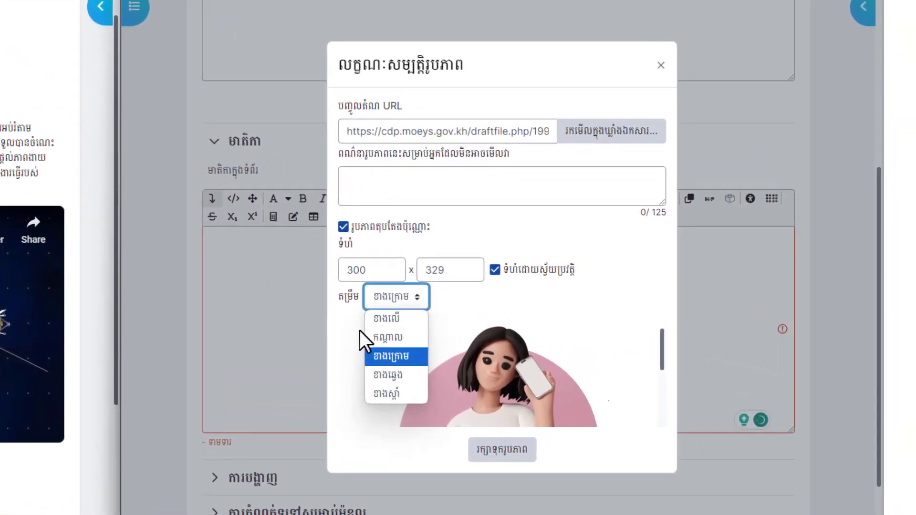
pyautogui.click(395, 339)
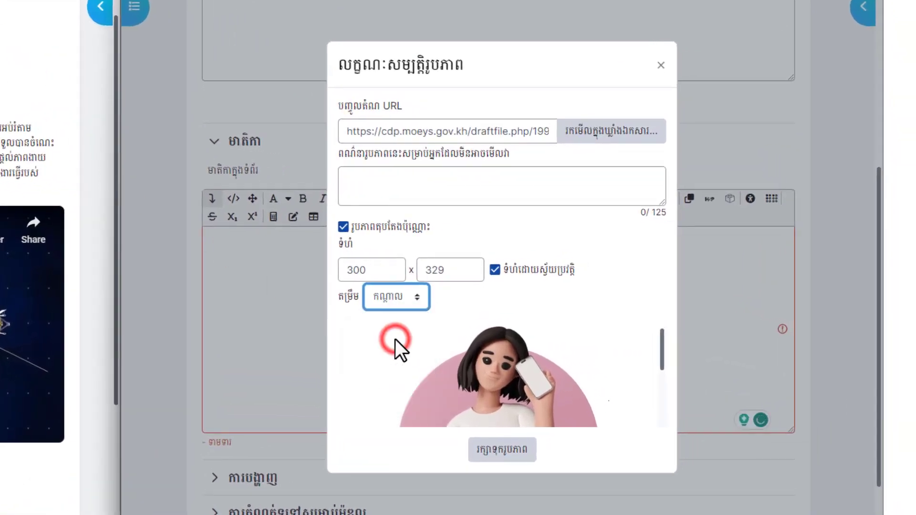
pyautogui.click(509, 452)
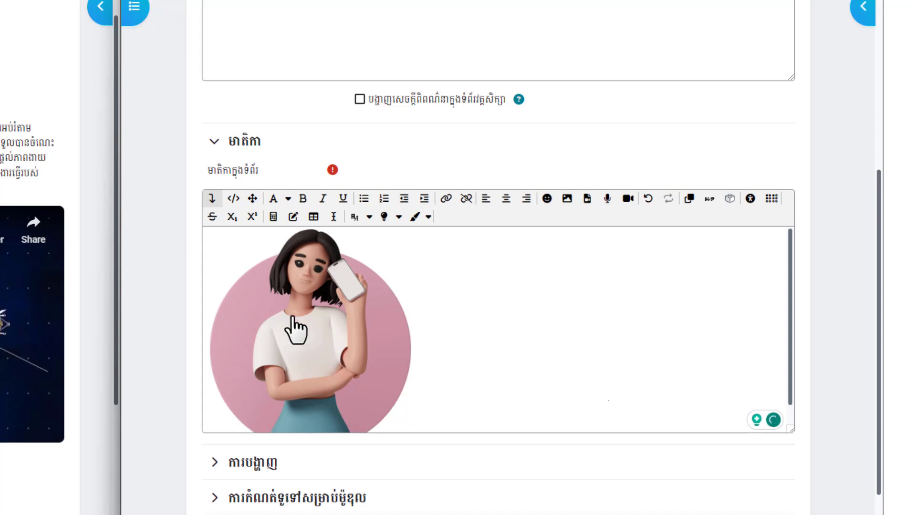
# Resize the inserted image to a width of 100 with automatic sizing enabled, and save it
pyautogui.doubleClick(300, 341)
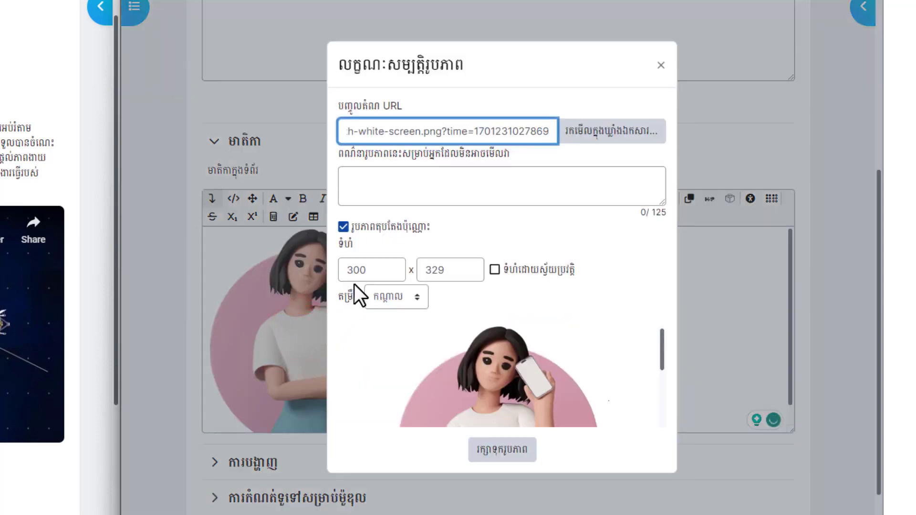
pyautogui.moveTo(356, 270); pyautogui.dragTo(343, 271)
pyautogui.write('1')
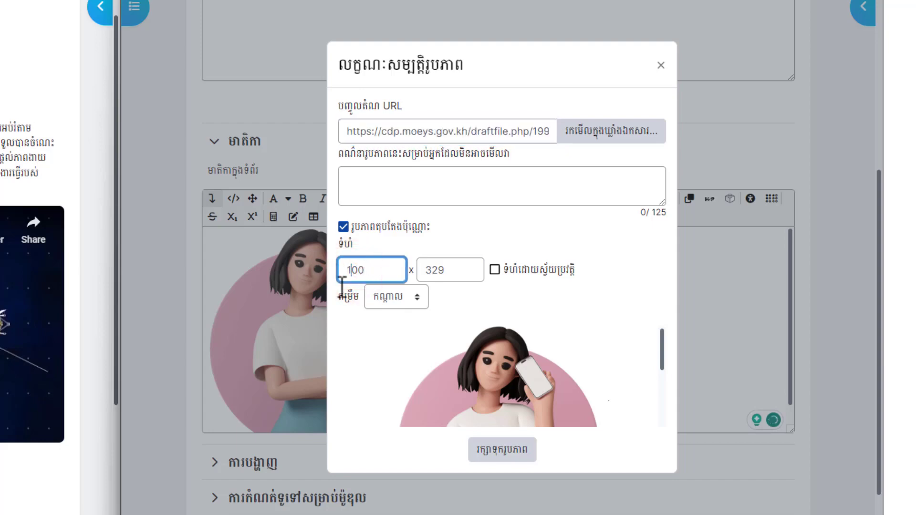
pyautogui.click(344, 320)
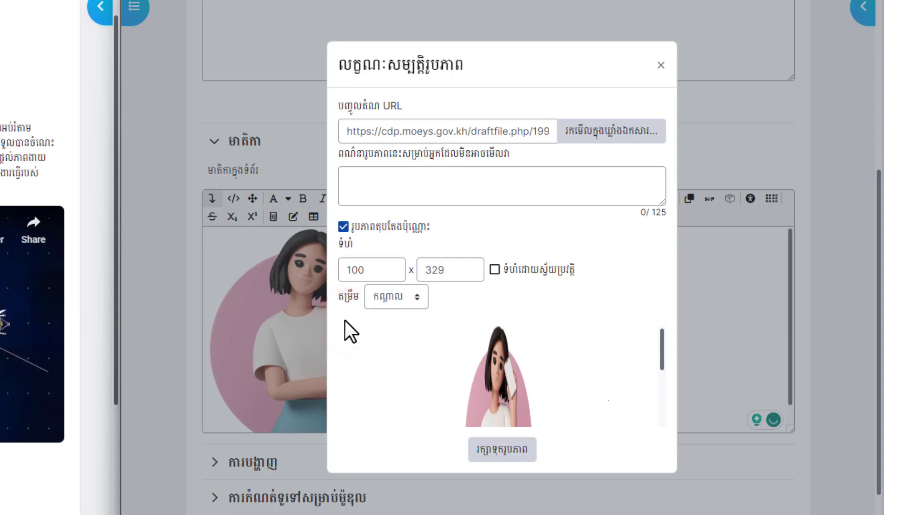
pyautogui.click(495, 270)
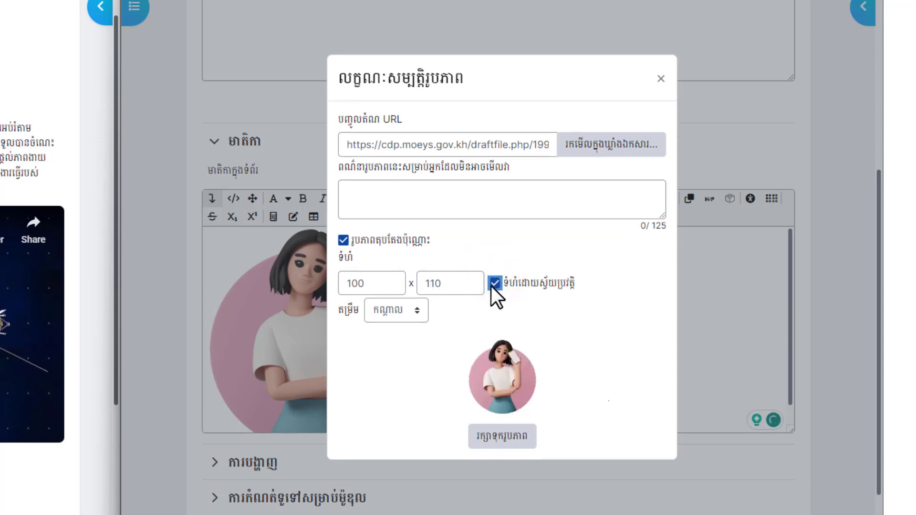
pyautogui.click(493, 436)
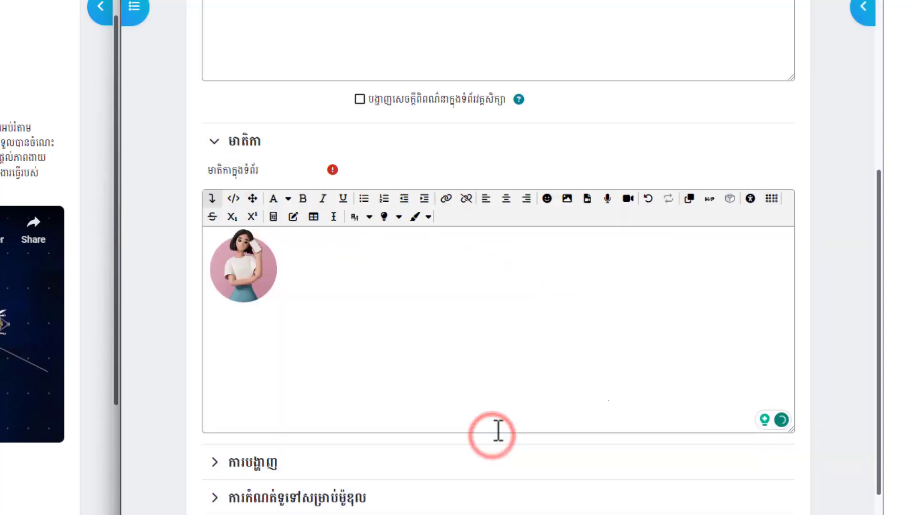
# Center the woman image horizontally in the page content and add an empty line below it
pyautogui.click(286, 281)
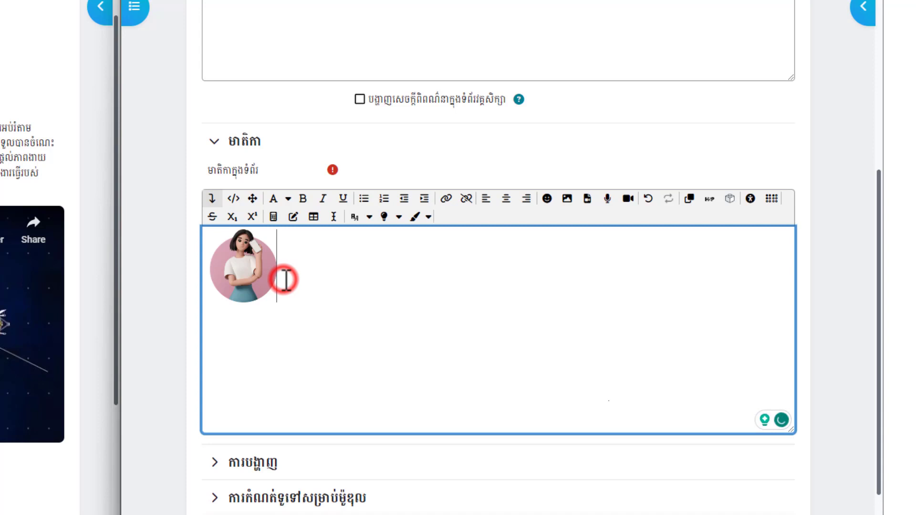
pyautogui.click(246, 275)
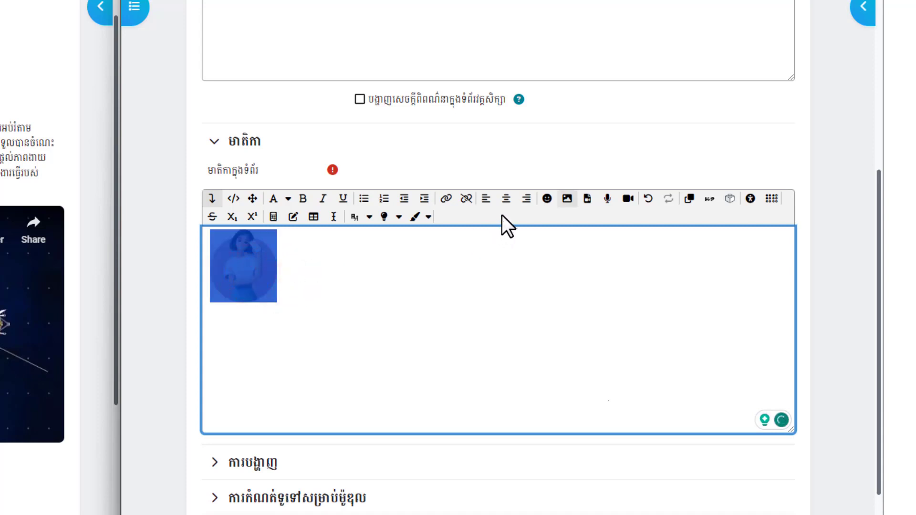
pyautogui.click(506, 199)
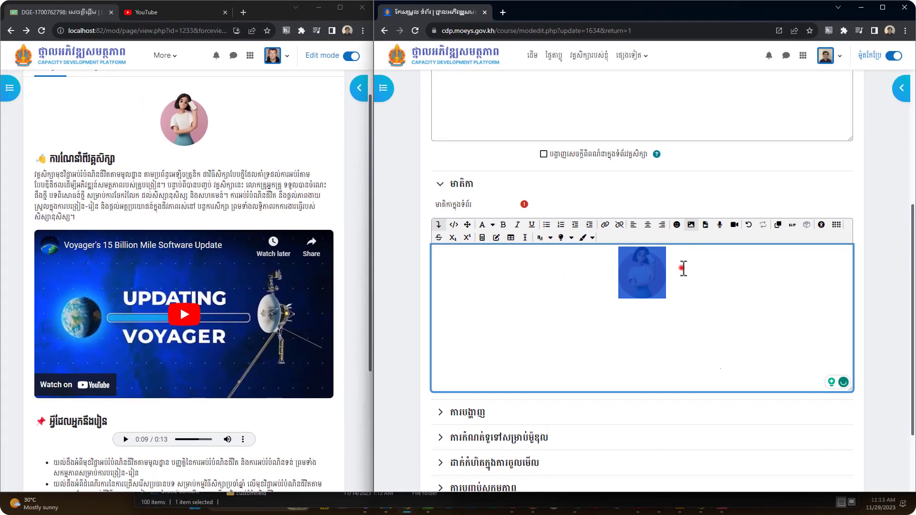
pyautogui.click(575, 262)
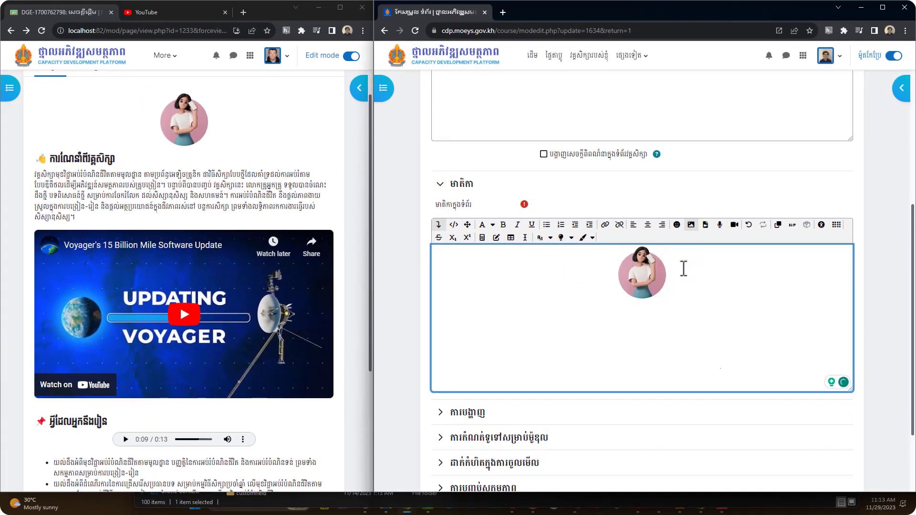
pyautogui.press('Return')
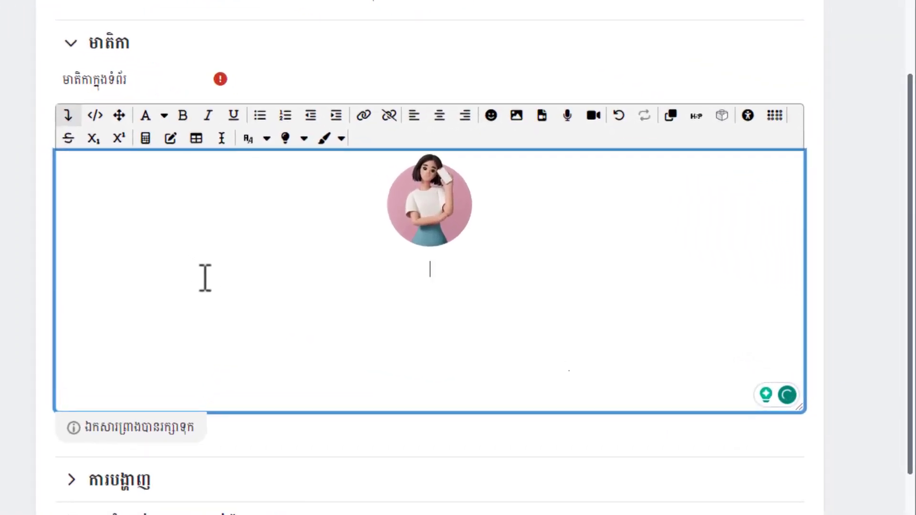
# Add the line "ការណែនាំពីវគ្គសិក្សា" below the woman image and align it left
pyautogui.write('kar')
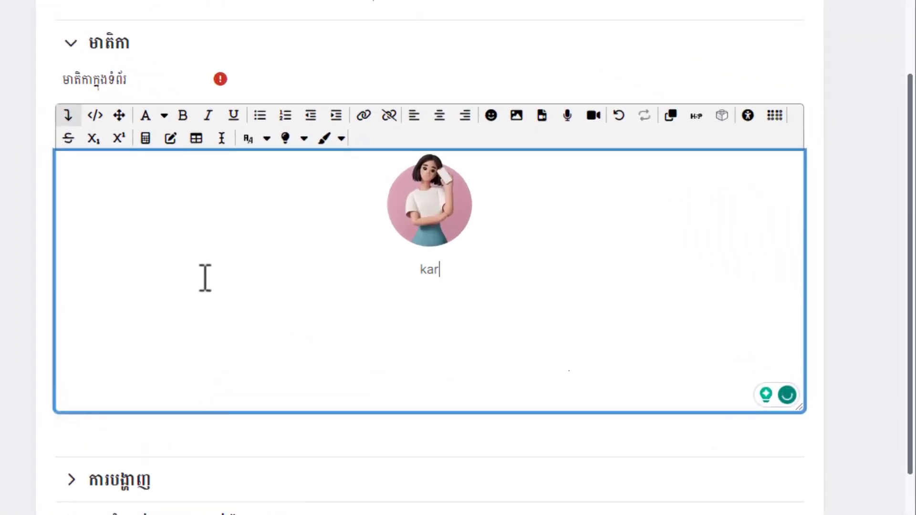
pyautogui.press('BackSpace')
pyautogui.press('BackSpace')
pyautogui.press('BackSpace')
pyautogui.write('ការ')
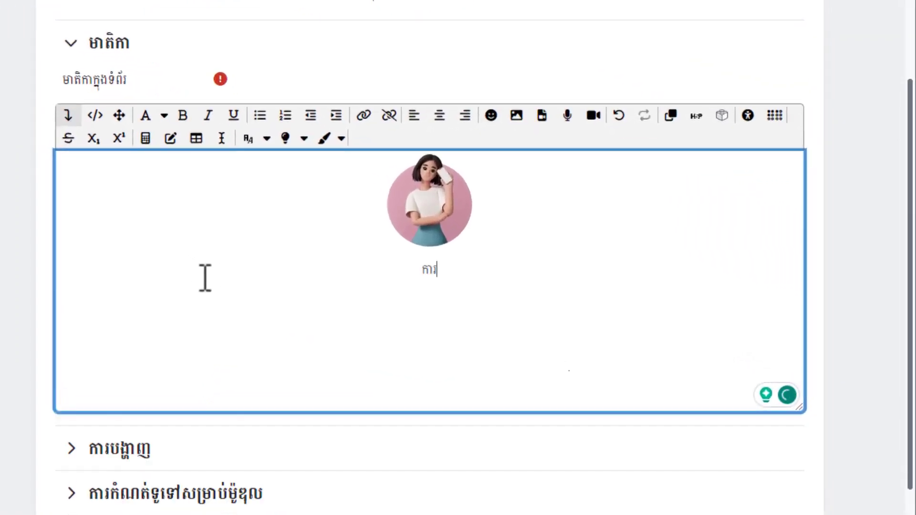
pyautogui.write('ណែនាំពីរ')
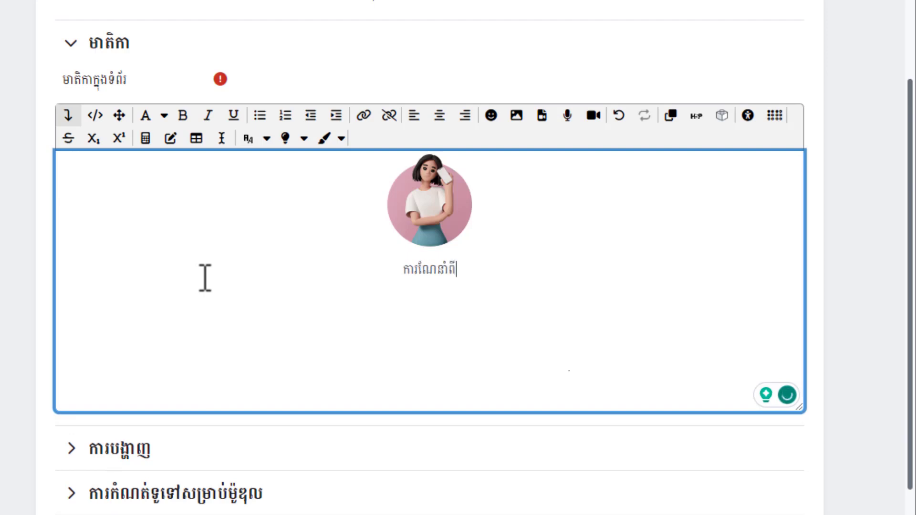
pyautogui.write('គ្គសិក្សា')
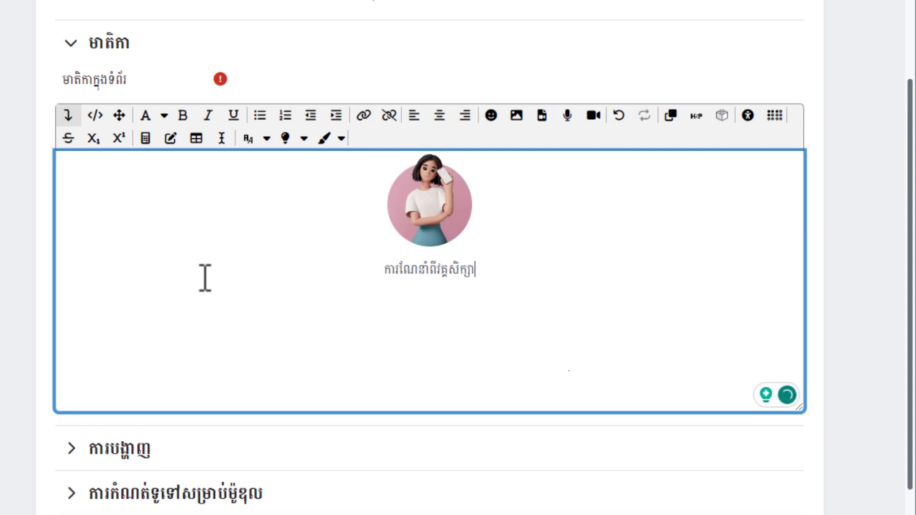
pyautogui.click(414, 117)
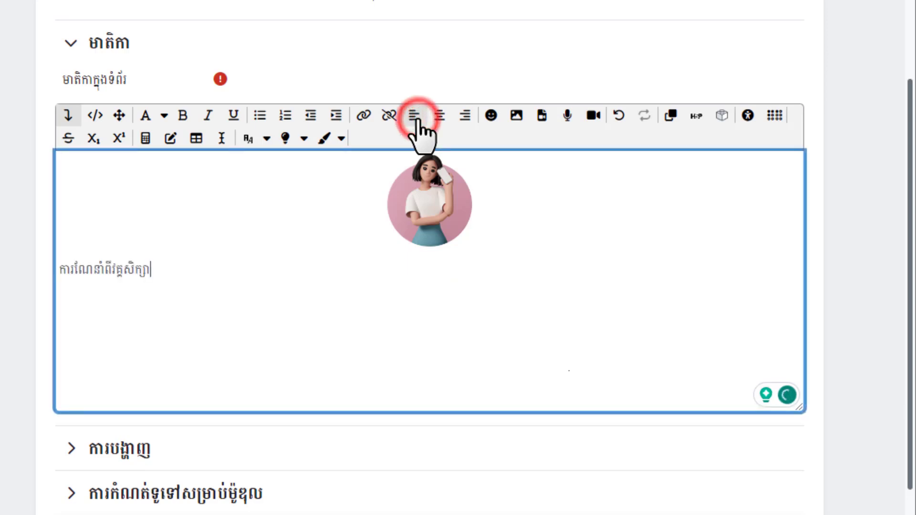
# Search the emojis for "wave" and insert the waving hand at the start of the introduction line
pyautogui.click(64, 271)
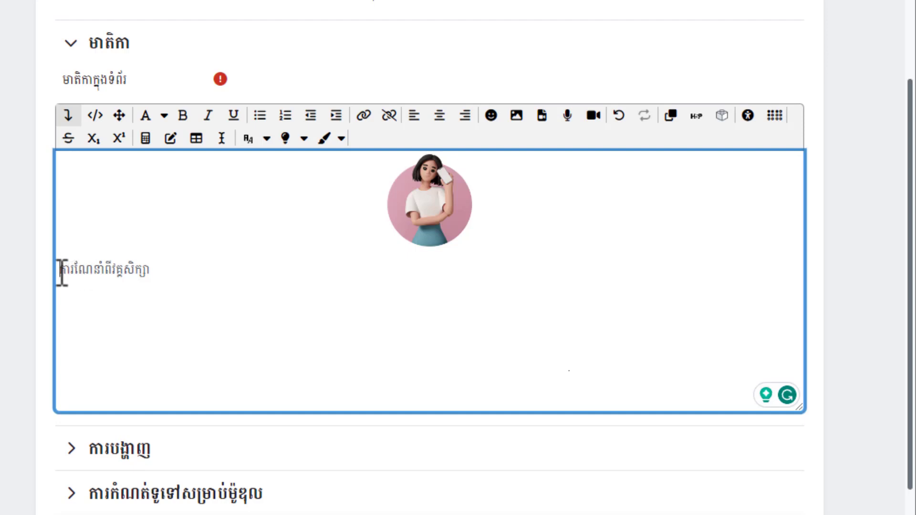
pyautogui.click(62, 271)
pyautogui.click(490, 118)
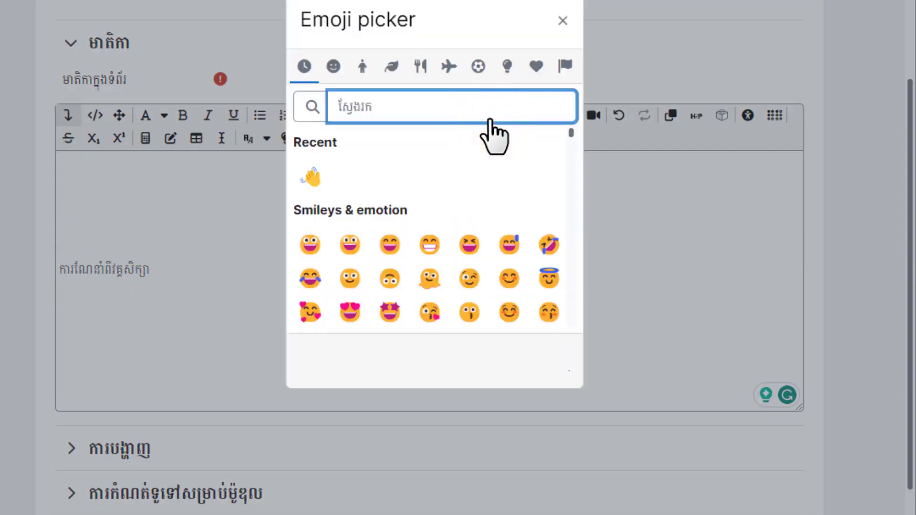
pyautogui.click(406, 111)
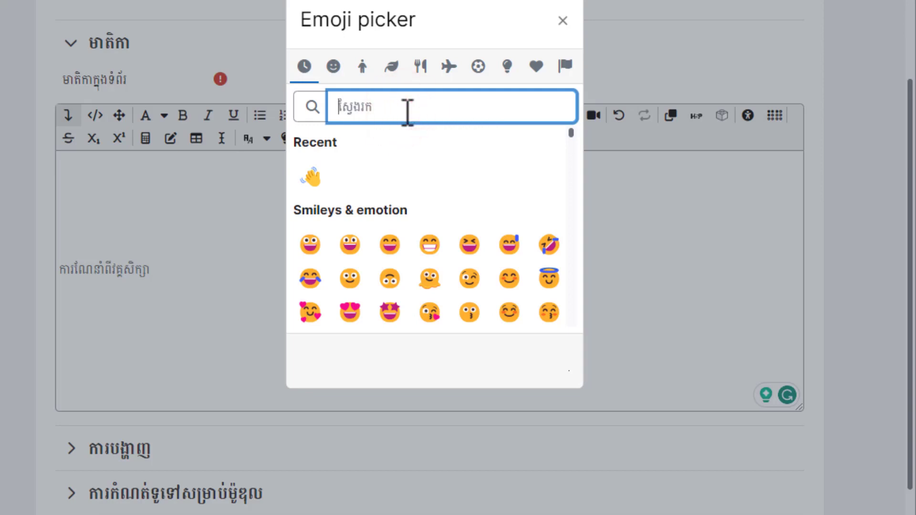
pyautogui.write('wave')
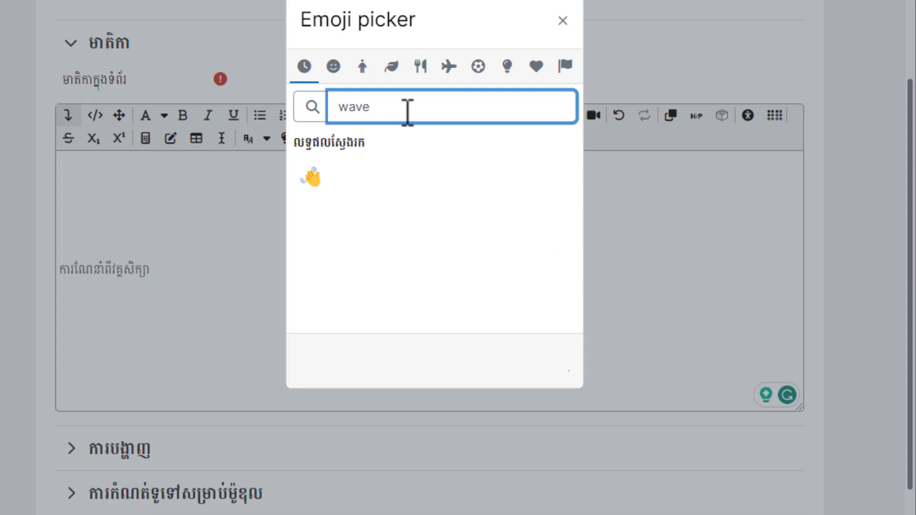
pyautogui.click(312, 177)
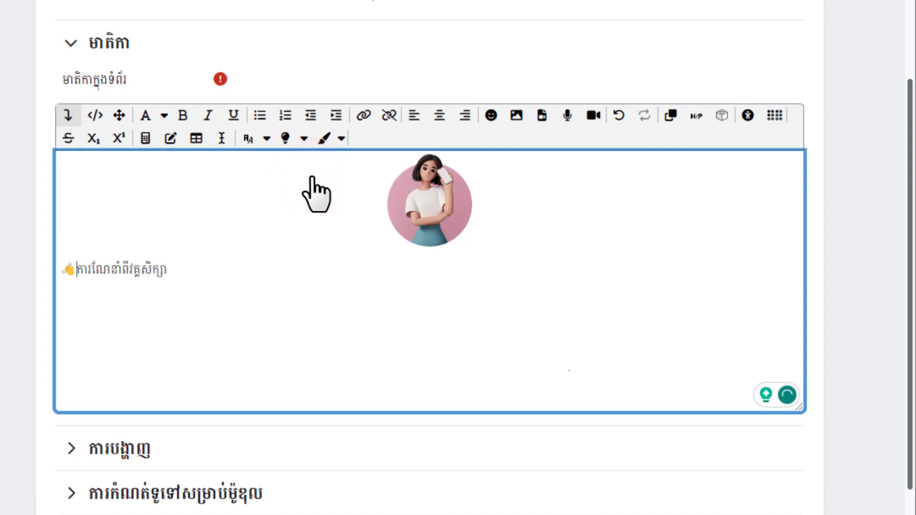